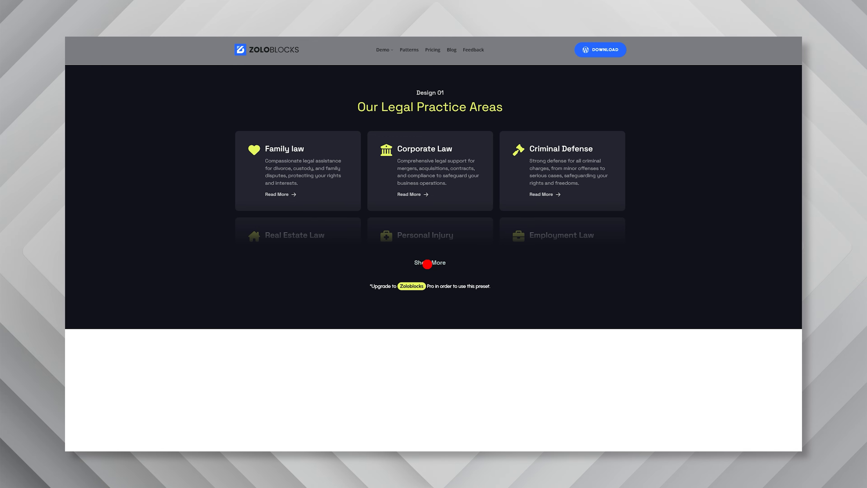
Expand the legal practice areas in the Design 01 demo and collapse them again.
left_click(439, 262)
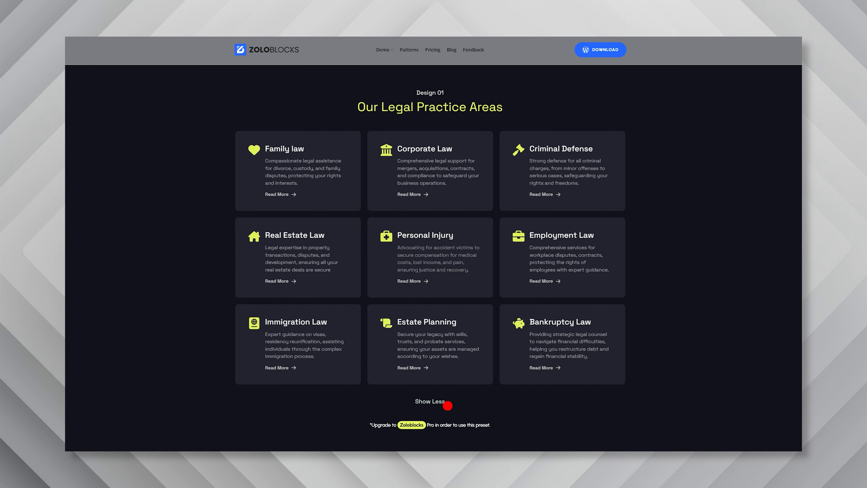
left_click(433, 402)
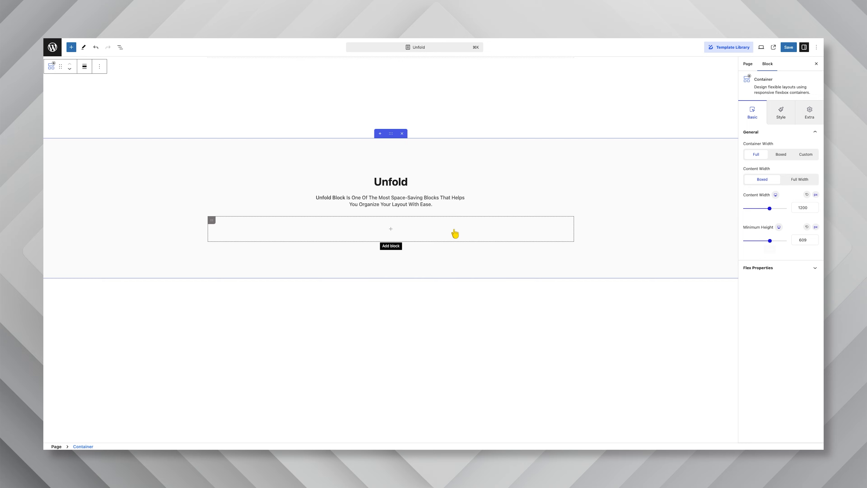
Insert an Unfold block into the empty container beneath the Unfold heading and description.
left_click(455, 234)
type("unf")
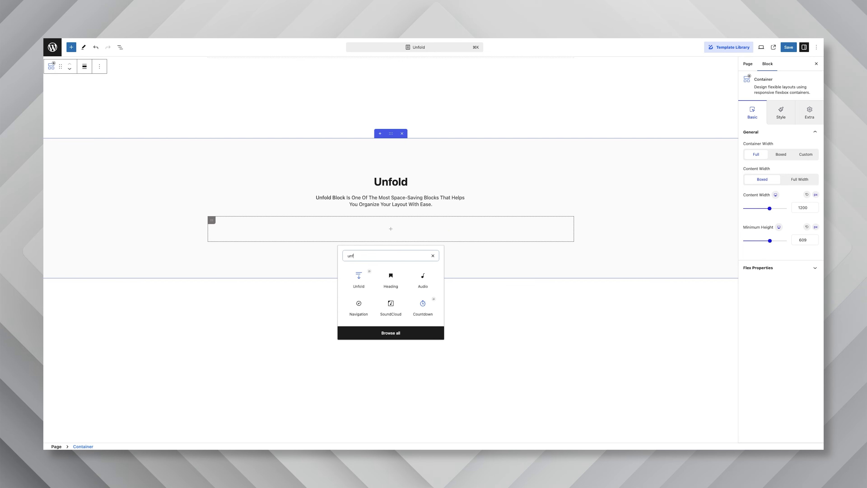
left_click(359, 278)
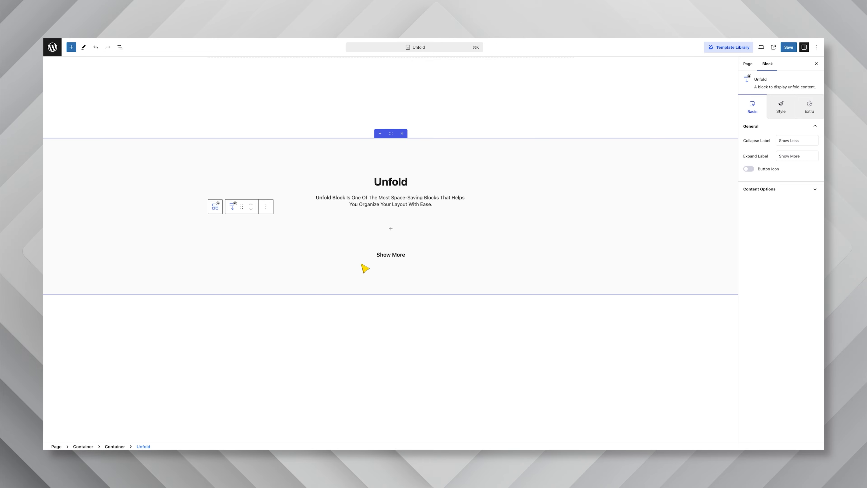
Paste the copied three-plan pricing container into the Unfold block and set its minimum height to 597 px.
left_click(392, 229)
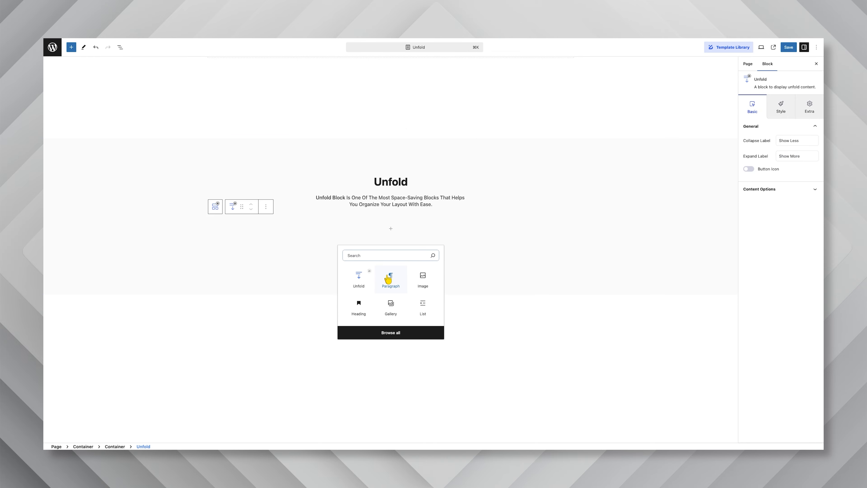
left_click(390, 278)
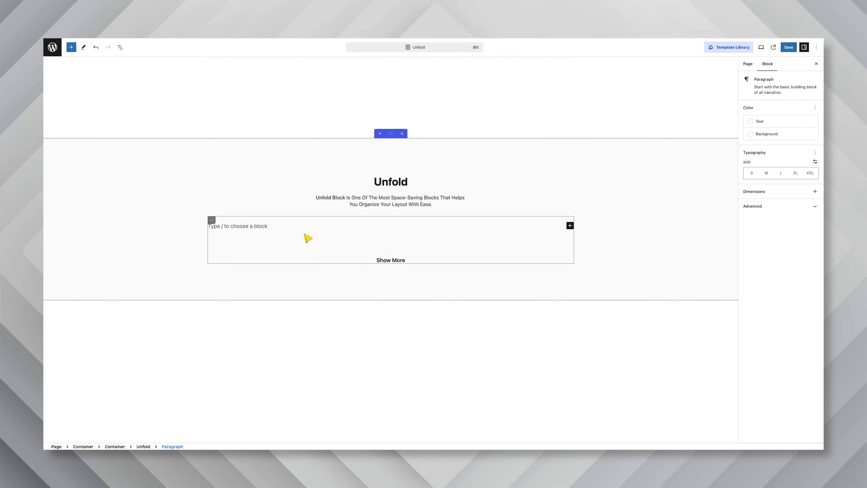
key("super+v")
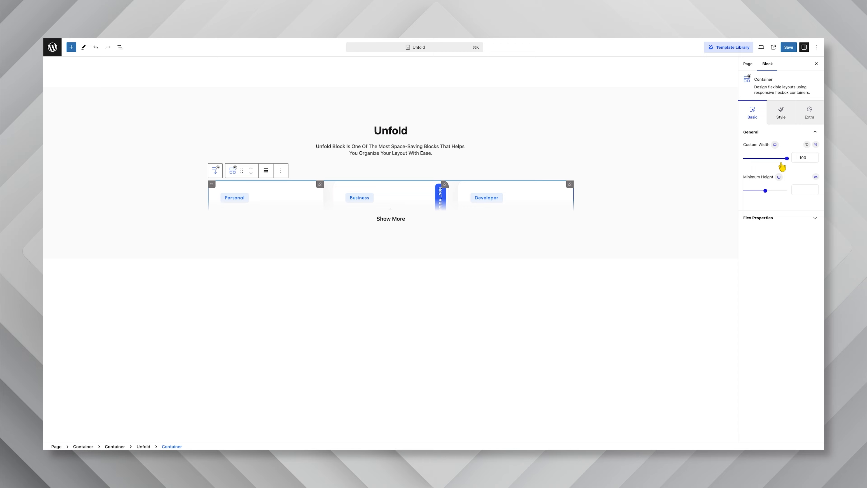
left_click(769, 191)
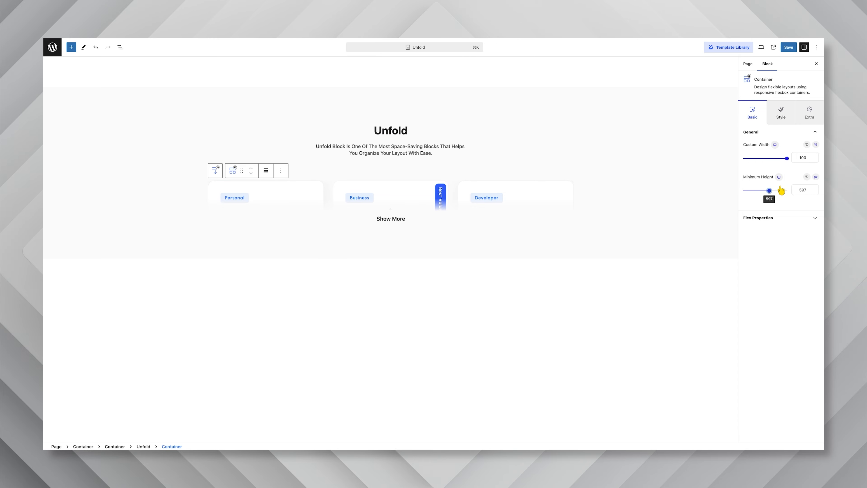
Select the Unfold block in the document's block structure.
left_click(119, 49)
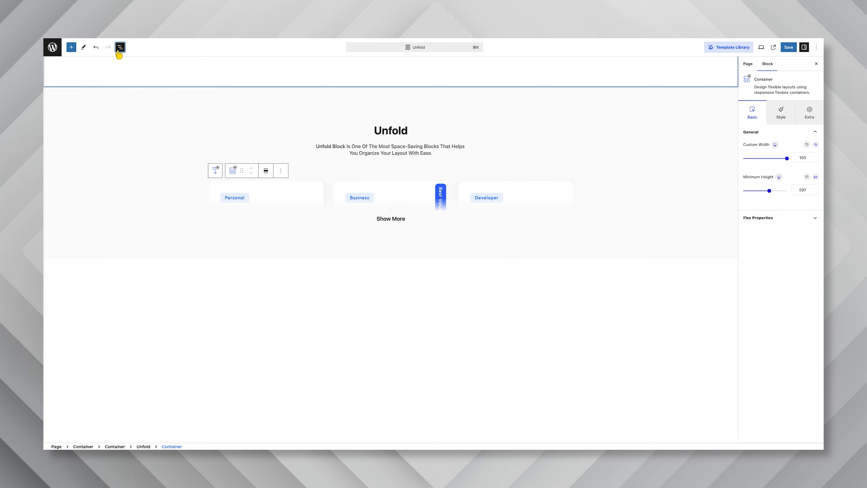
left_click(81, 116)
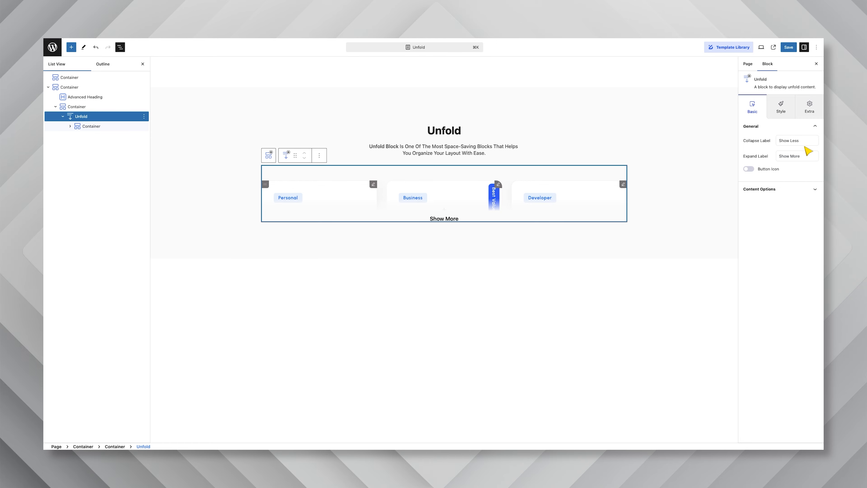
left_click(142, 64)
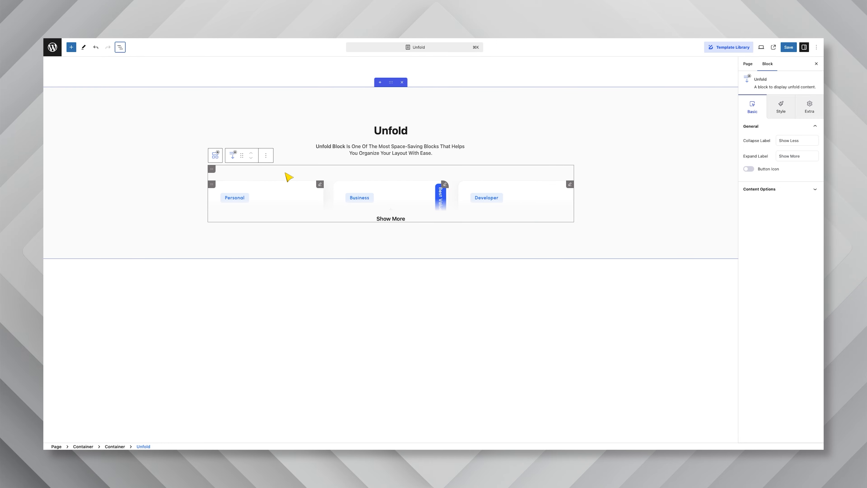
Preview the Unfold block by expanding the pricing plans and collapsing them again.
left_click(391, 219)
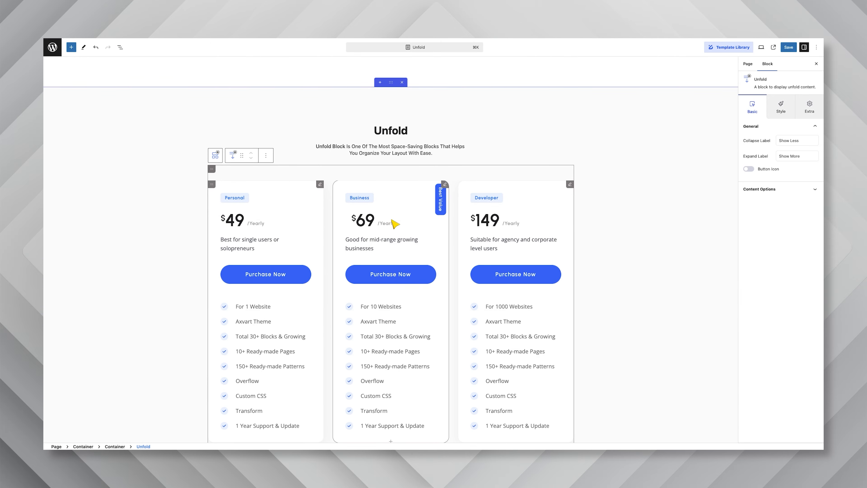
scroll(430, 226, "down", 3)
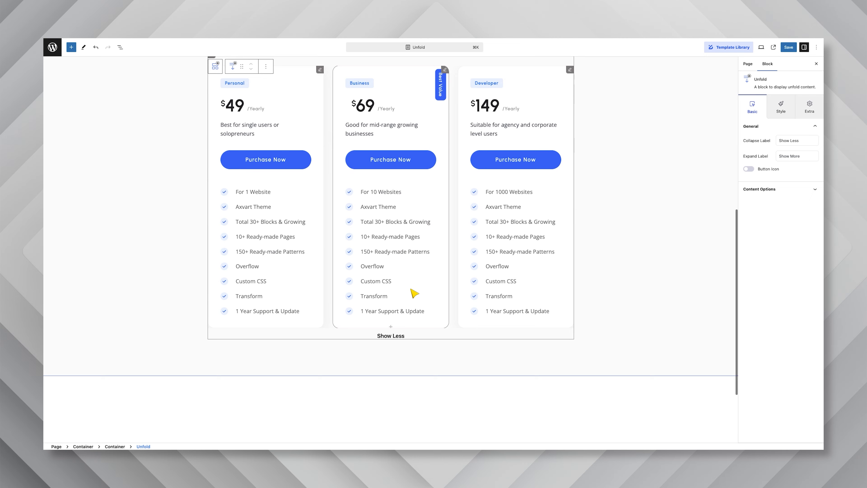
left_click(393, 335)
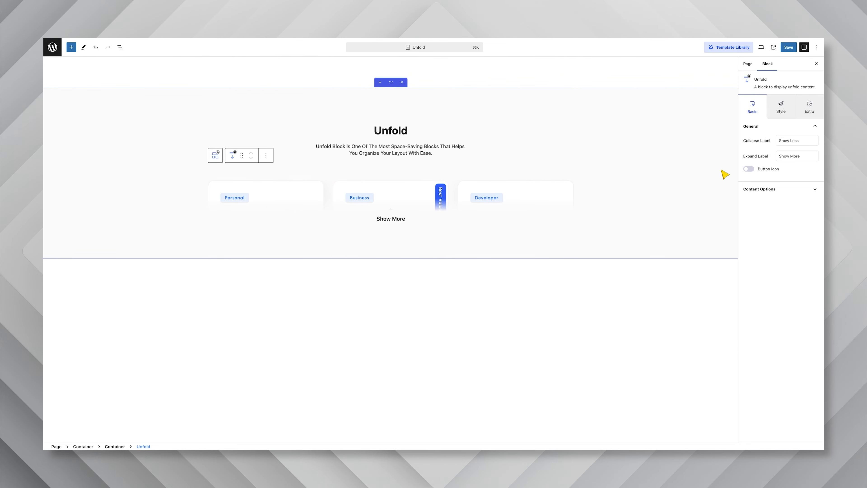
Try the button icon on the right and left of the label, and switch the icon off again.
left_click(749, 169)
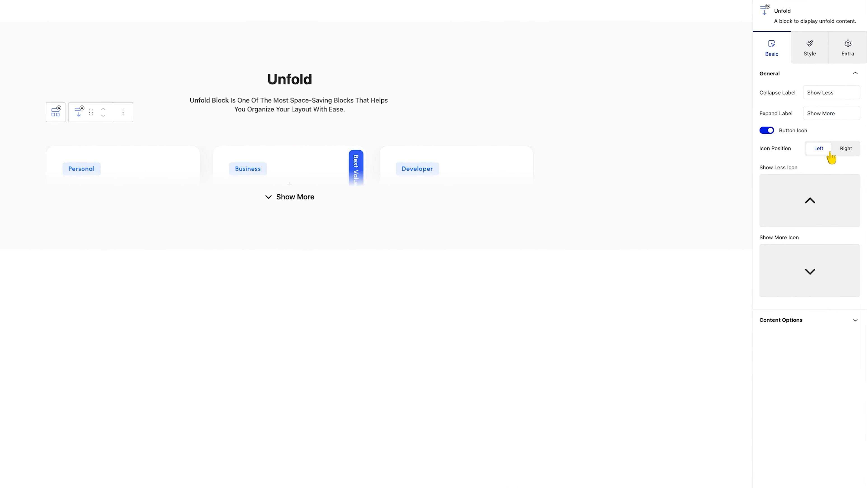
left_click(836, 150)
left_click(826, 152)
left_click(766, 132)
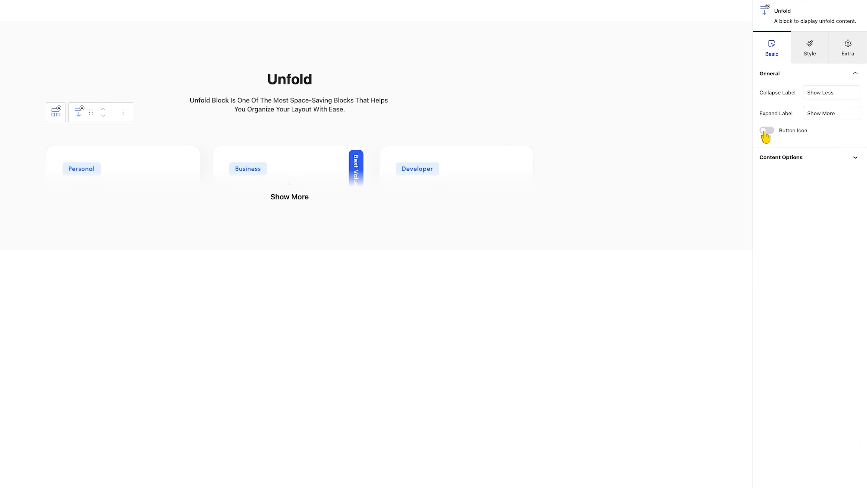
Set the Unfold block's collapsed height to 380 px in its content options.
left_click(778, 158)
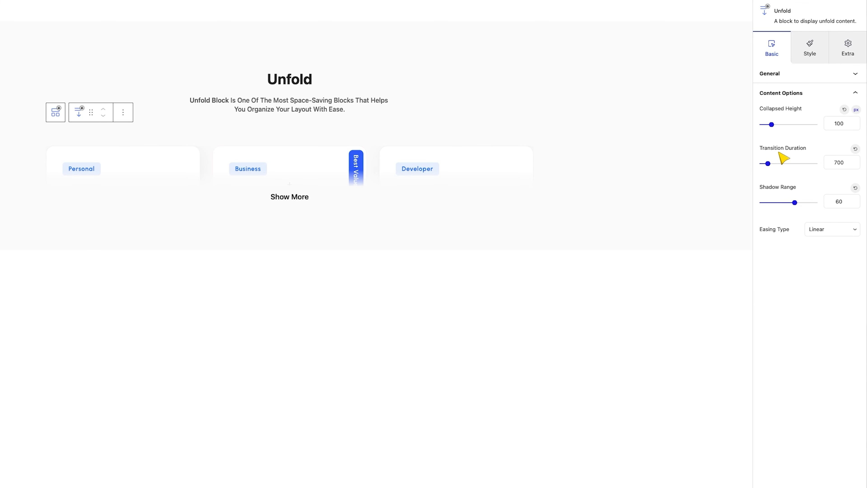
double_click(834, 124)
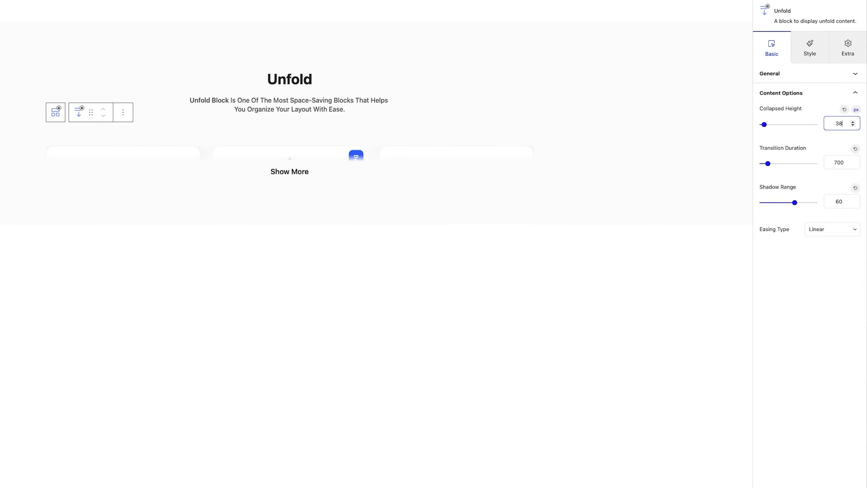
type("380")
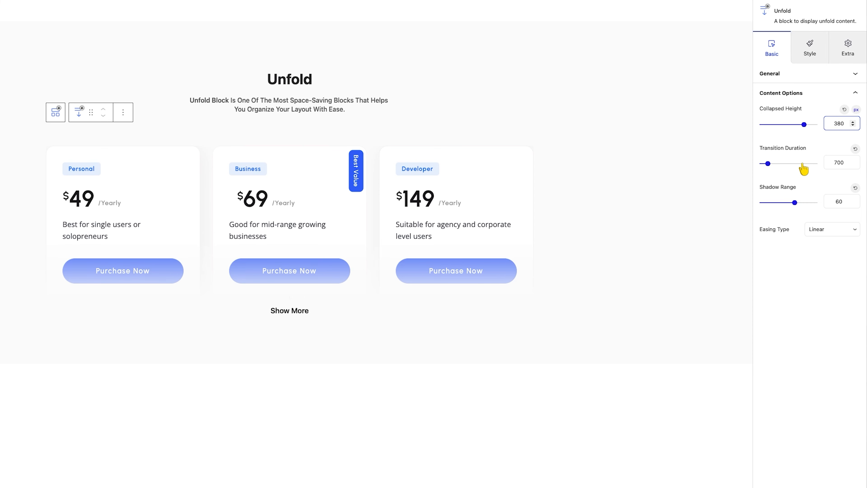
Set the Unfold block's transition duration to 1275 and its shadow range to 100.
left_click(834, 166)
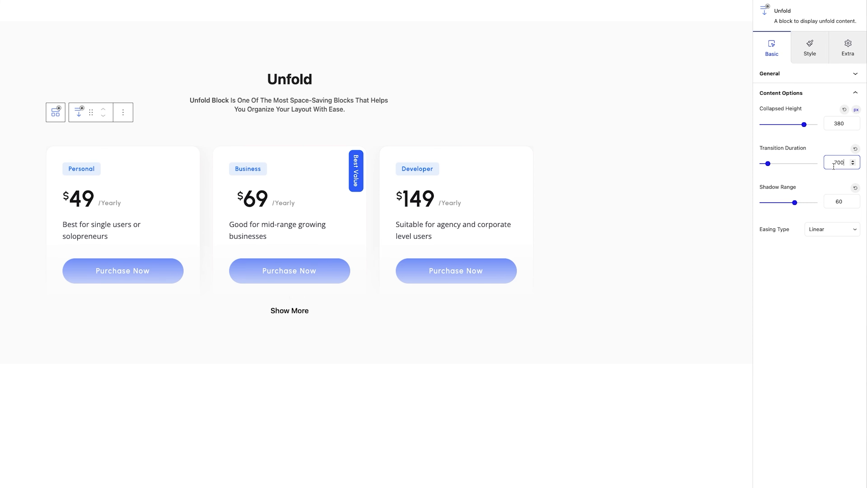
type("1275")
left_click_drag(794, 202, 818, 202)
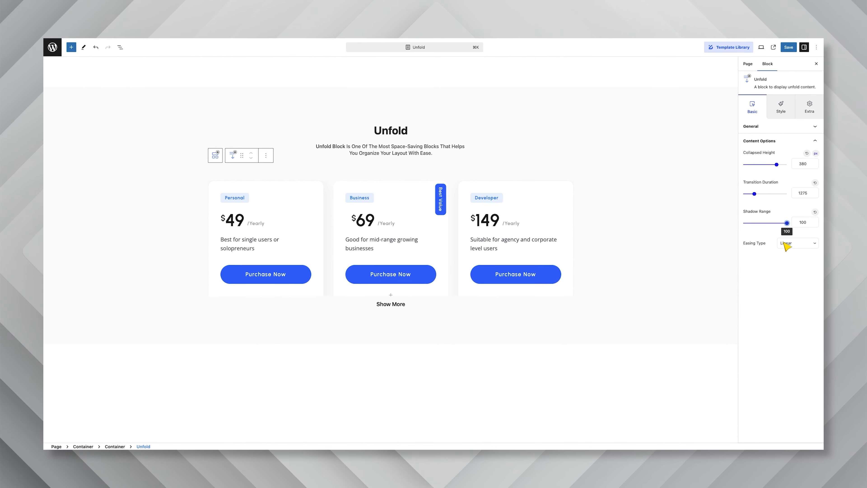
Try the Ease Out easing type and preview the pricing plans expanding.
left_click(798, 246)
left_click(797, 253)
left_click(396, 305)
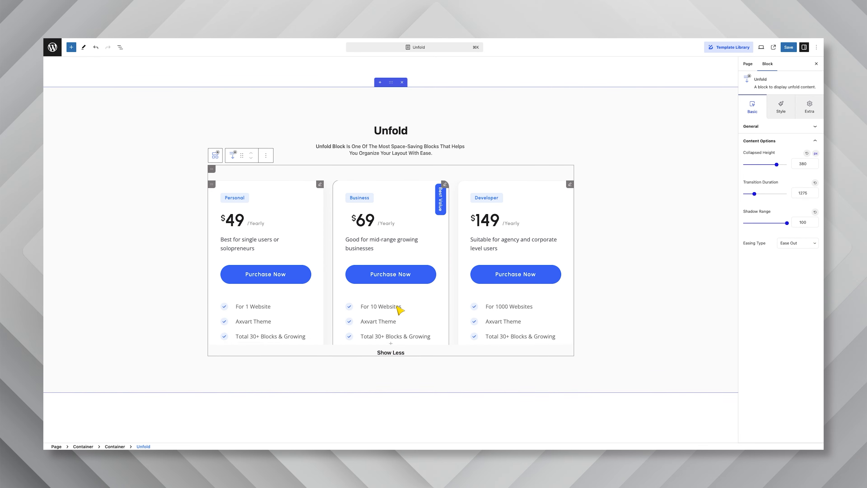
Try the Elastic easing type and preview the pricing plans collapsing and expanding.
left_click(793, 245)
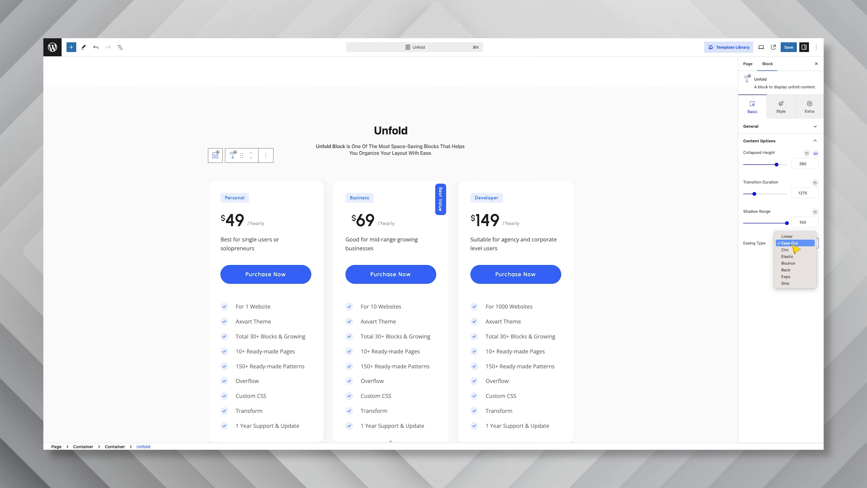
left_click(789, 256)
scroll(523, 342, "down", 6)
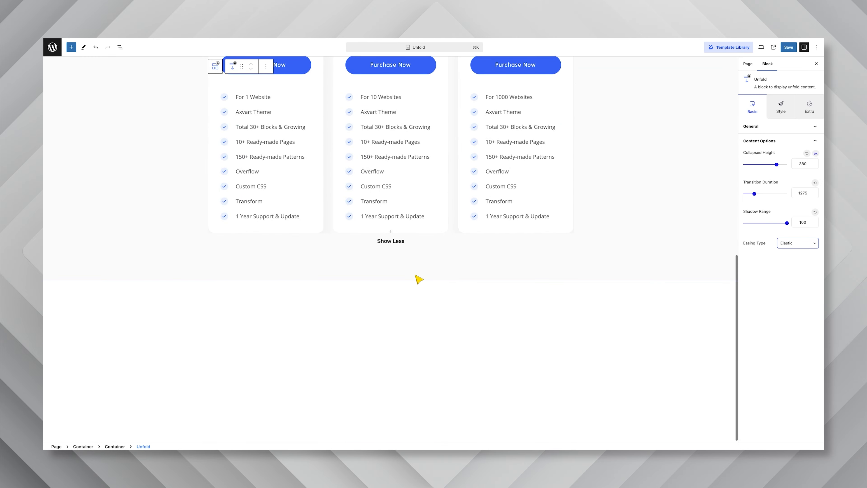
left_click(395, 243)
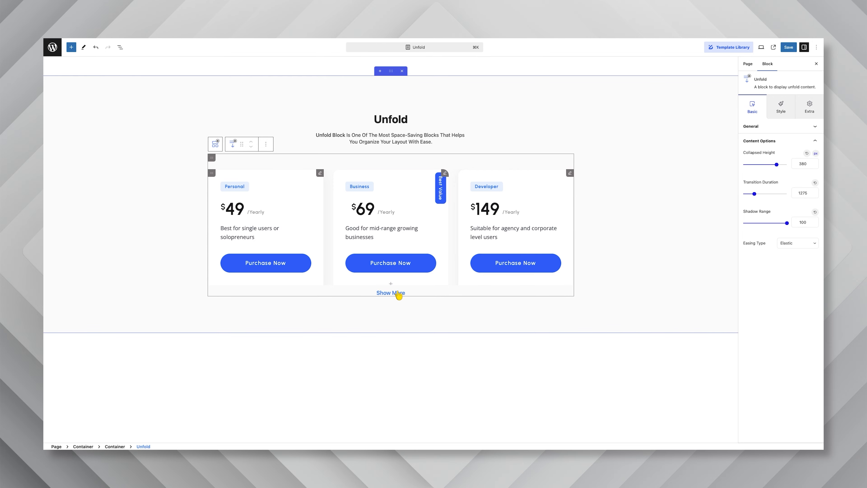
left_click(399, 294)
Set the easing type to Sine and preview the pricing plans collapsing.
left_click(790, 245)
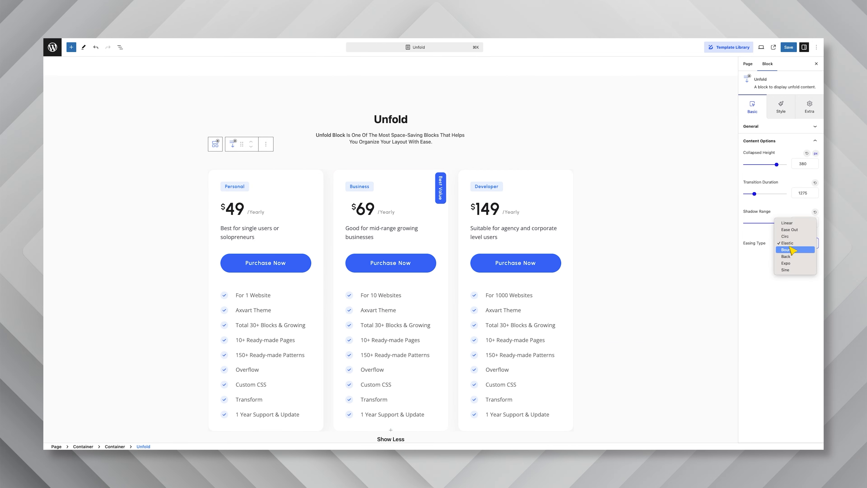
left_click(788, 270)
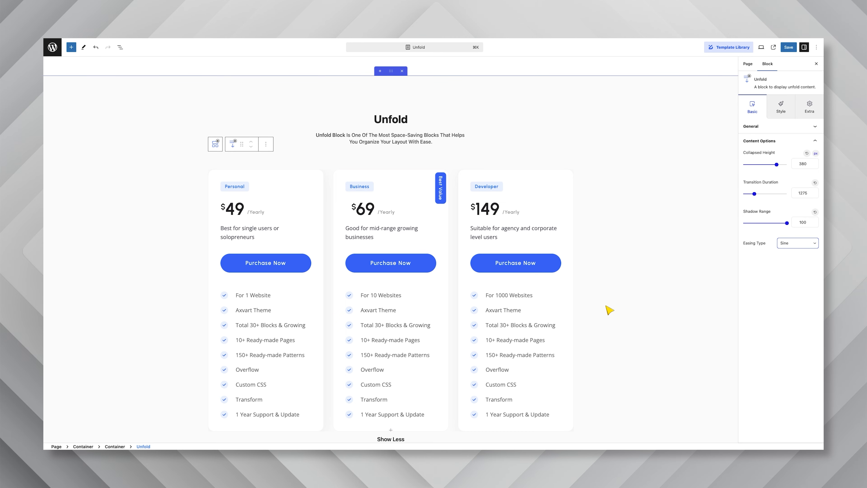
left_click(407, 438)
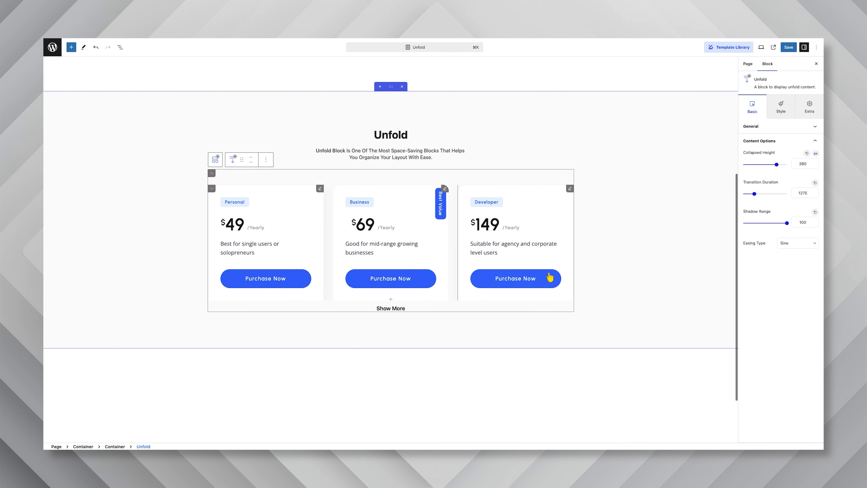
Set the Show More button's font family to DM Sans with weight 600, after trying Space Grotesk.
left_click(782, 114)
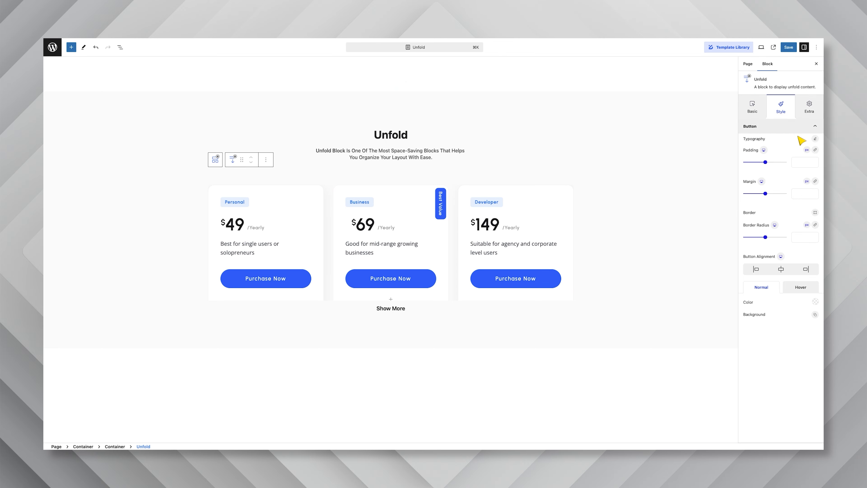
left_click(815, 140)
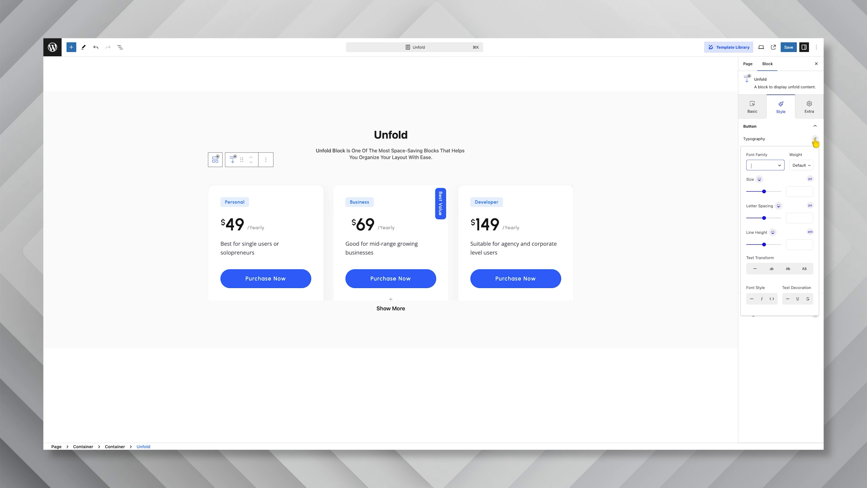
type("spa")
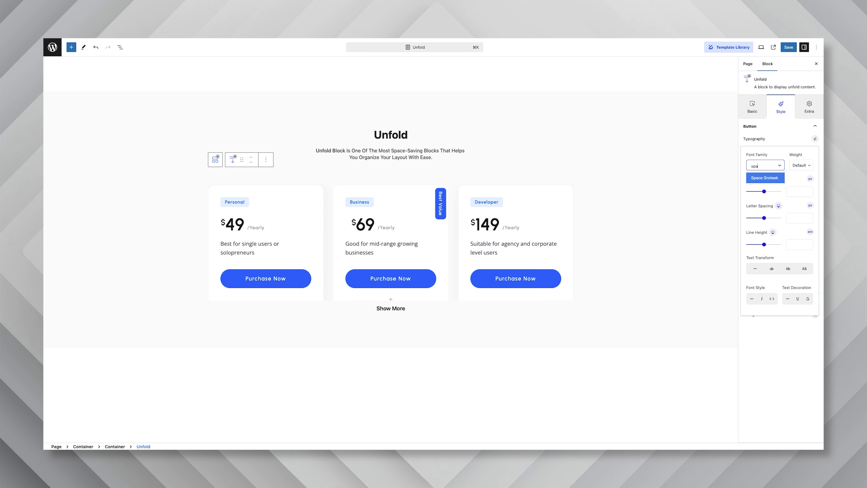
key("Return")
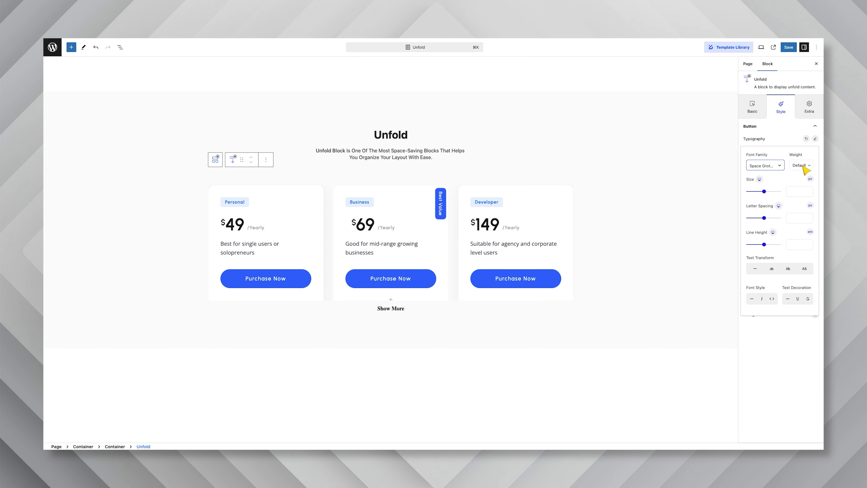
left_click(802, 166)
left_click(777, 168)
left_click(776, 168)
left_click(772, 189)
left_click(799, 167)
key("Escape")
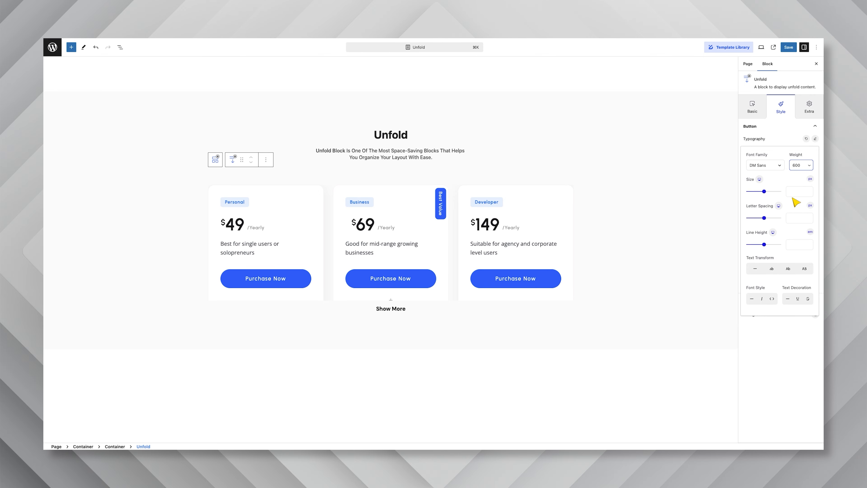
Set the Show More button's font size to 20 px and close its typography settings.
left_click(792, 193)
type("18")
key("Up")
key("Up")
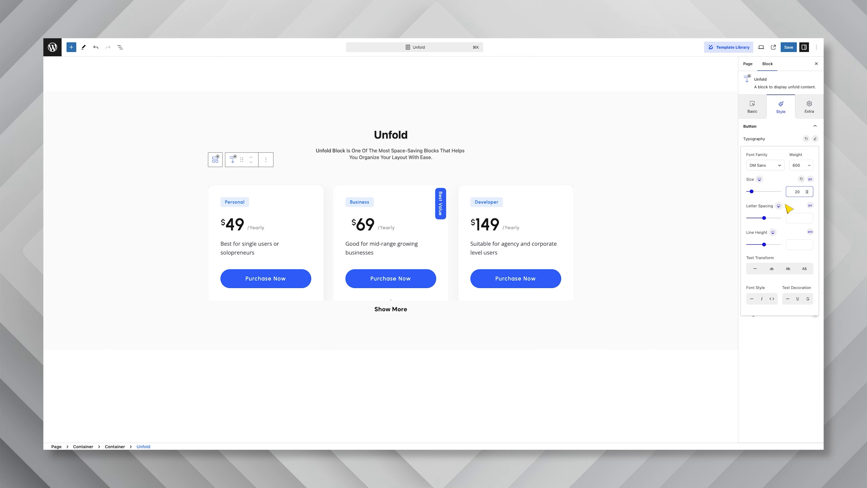
left_click(783, 142)
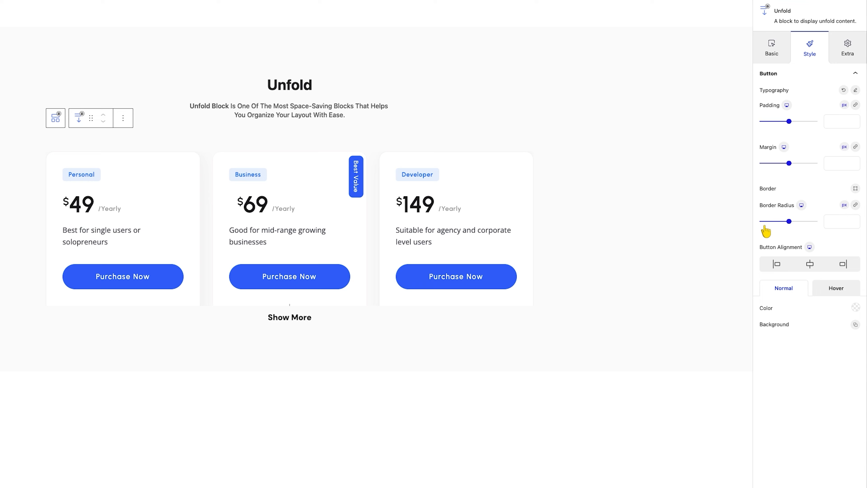
Center the Show More button under the pricing plans after trying the left and right alignments.
left_click(776, 264)
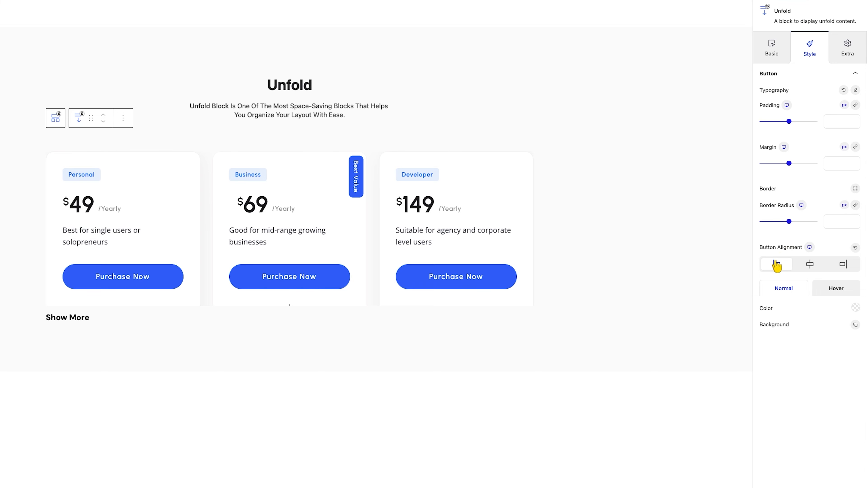
left_click(803, 264)
left_click(840, 265)
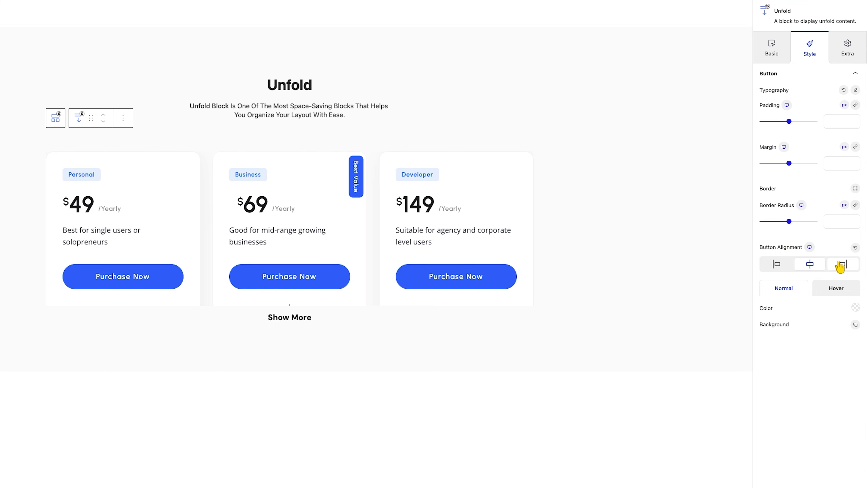
left_click(819, 264)
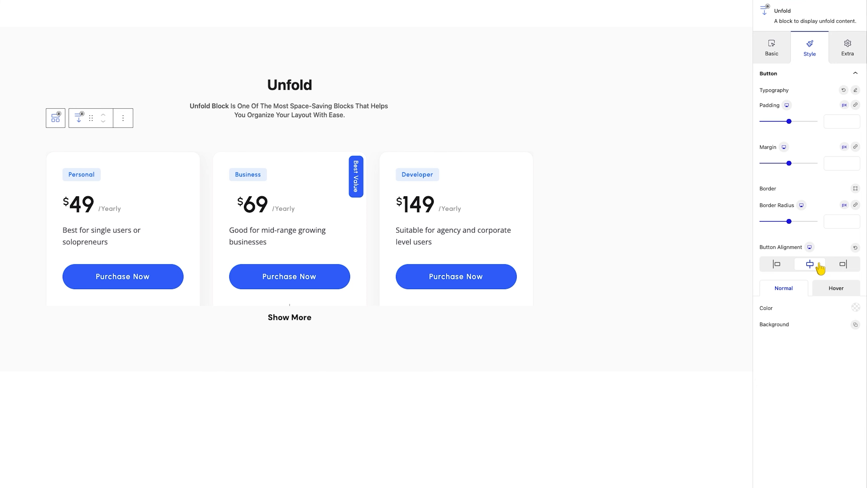
Set the Show More button's normal text color to #2667ff and save the page.
left_click(856, 309)
double_click(798, 235)
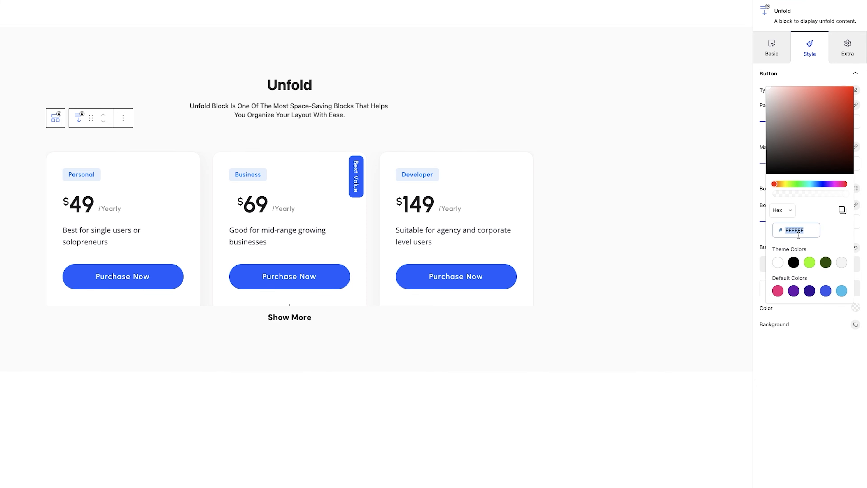
key("ctrl+v")
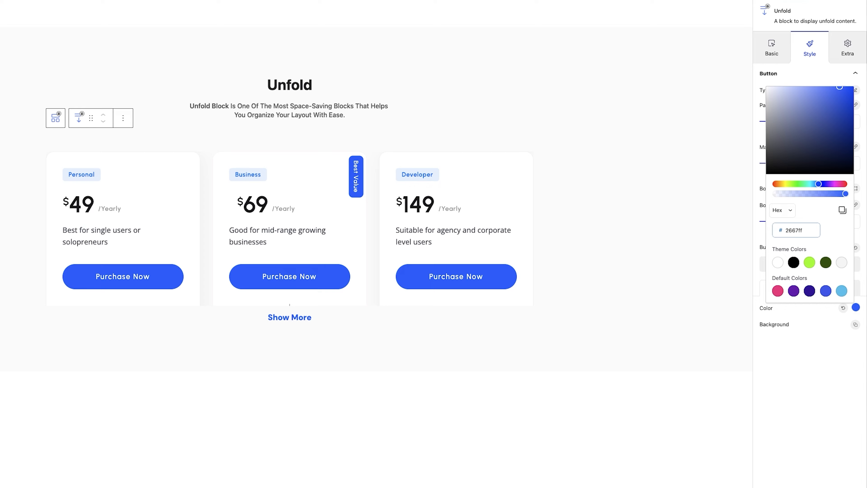
left_click(813, 319)
left_click(829, 296)
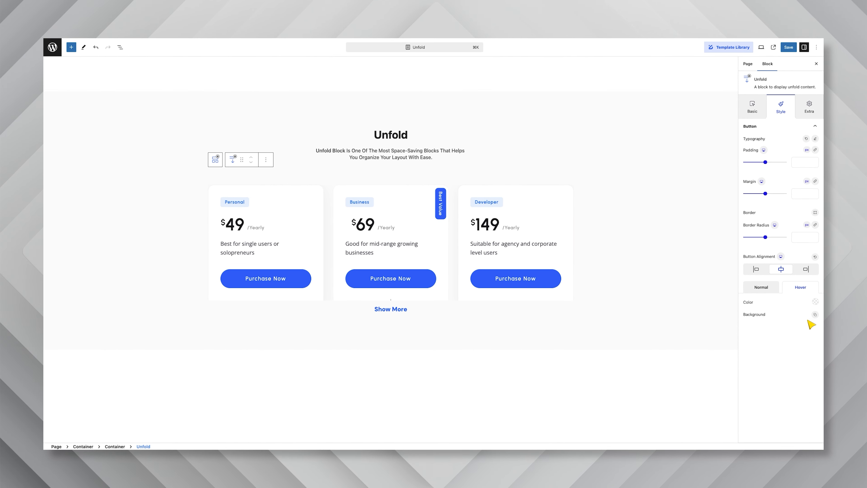
left_click(788, 47)
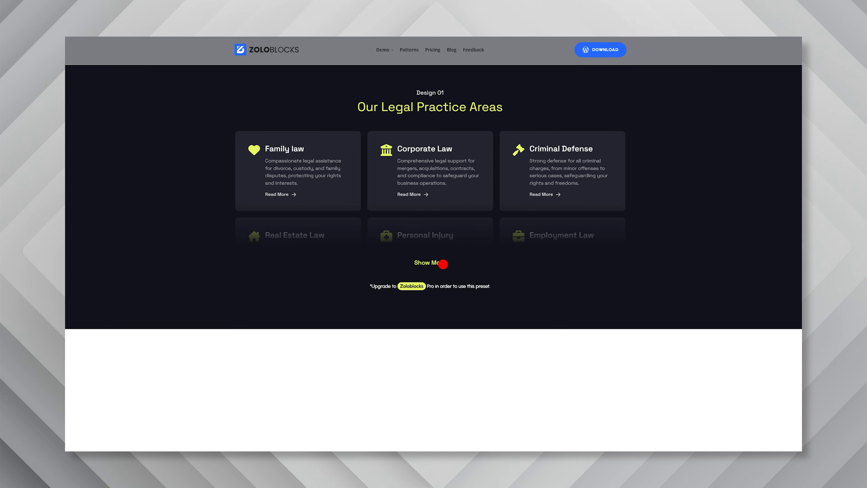
On the ZoloBlocks demo page, preview the Design 01 legal practice areas expanding and collapsing twice.
left_click(443, 263)
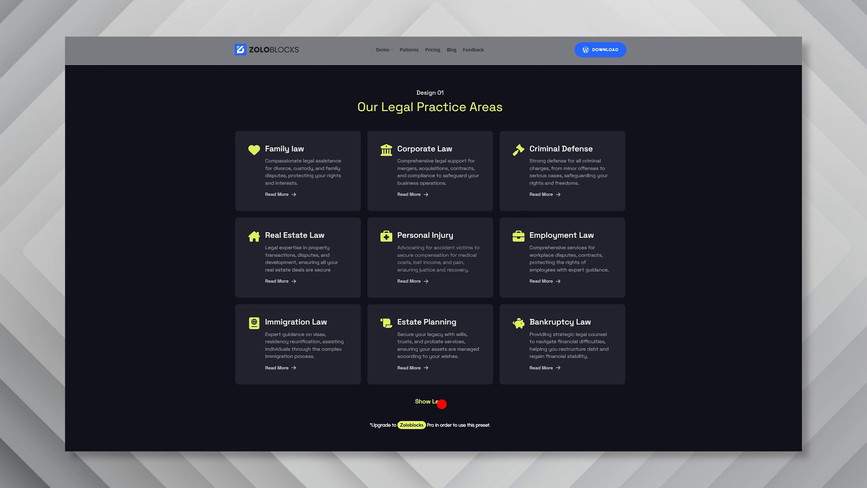
left_click(435, 400)
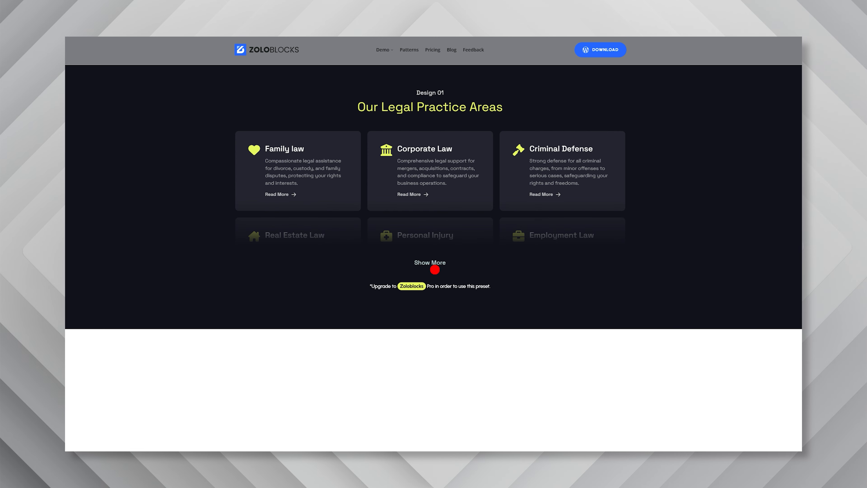
left_click(437, 260)
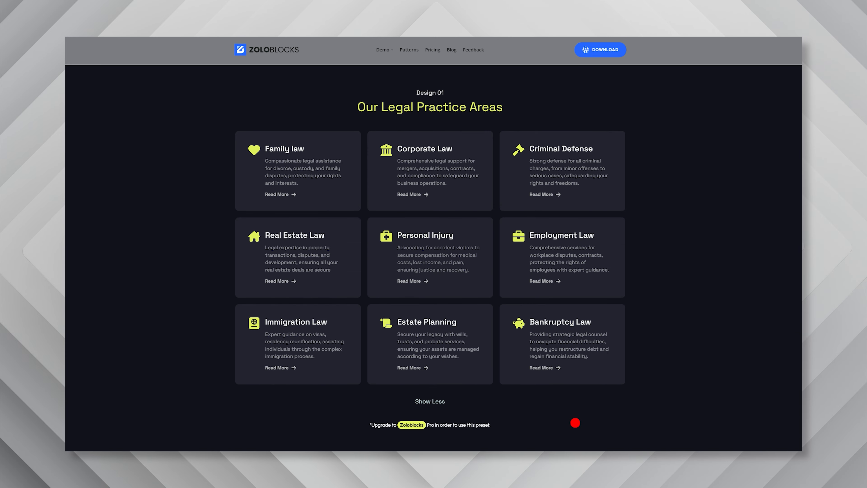
left_click(425, 402)
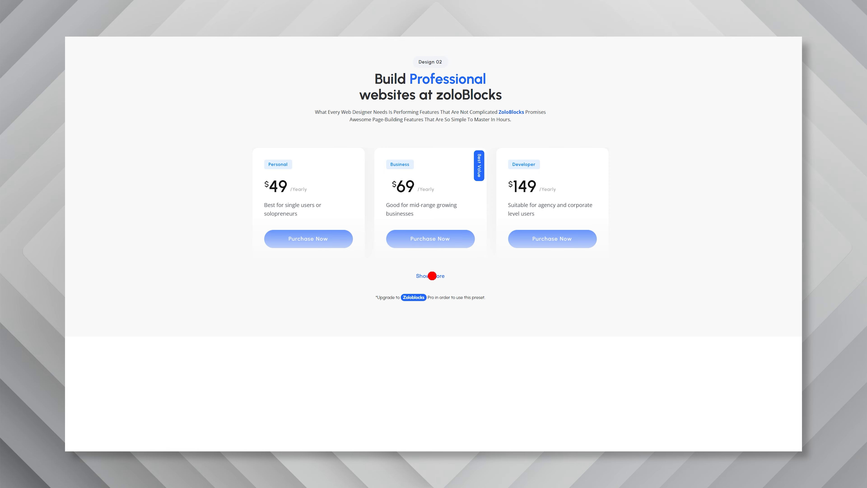
Preview the Design 02 pricing plans on the demo page expanding and collapsing twice.
left_click(432, 276)
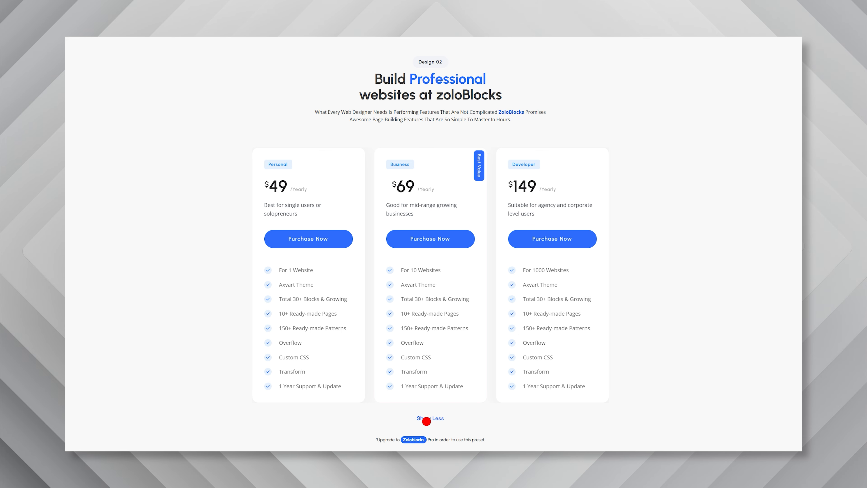
left_click(426, 419)
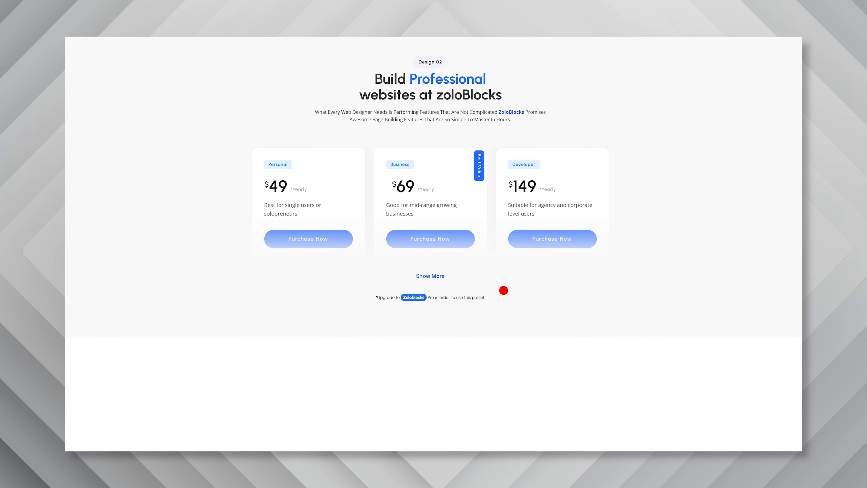
left_click(436, 276)
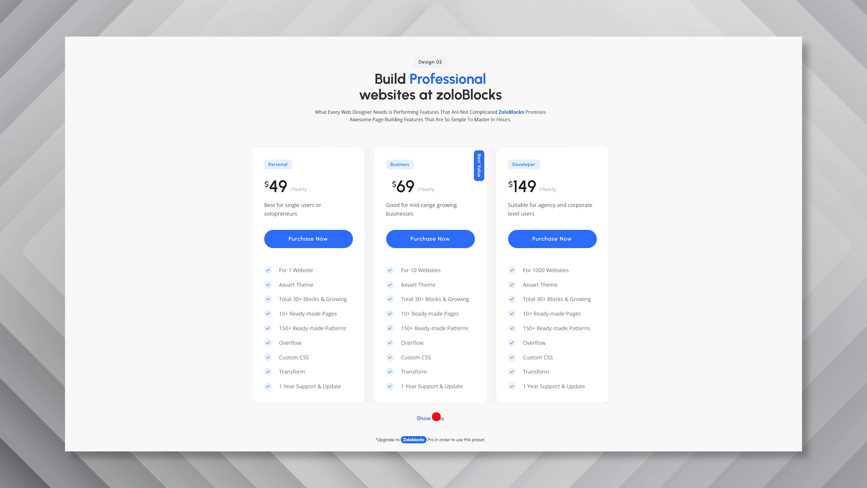
left_click(436, 418)
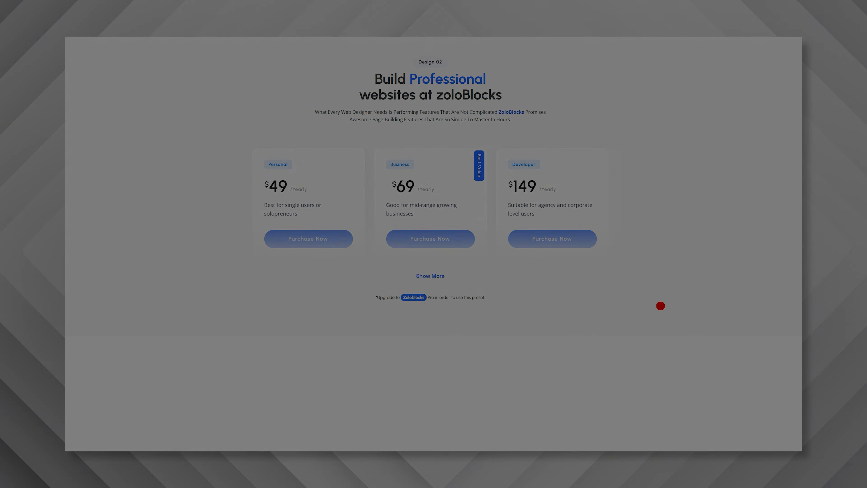